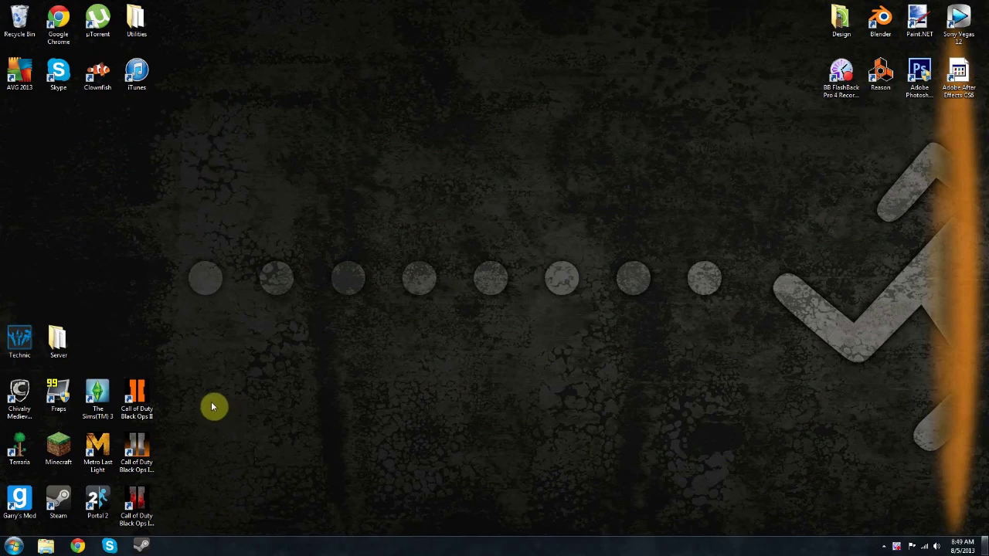
Launch Registry Editor by searching for regedit from the Start menu
click(15, 544)
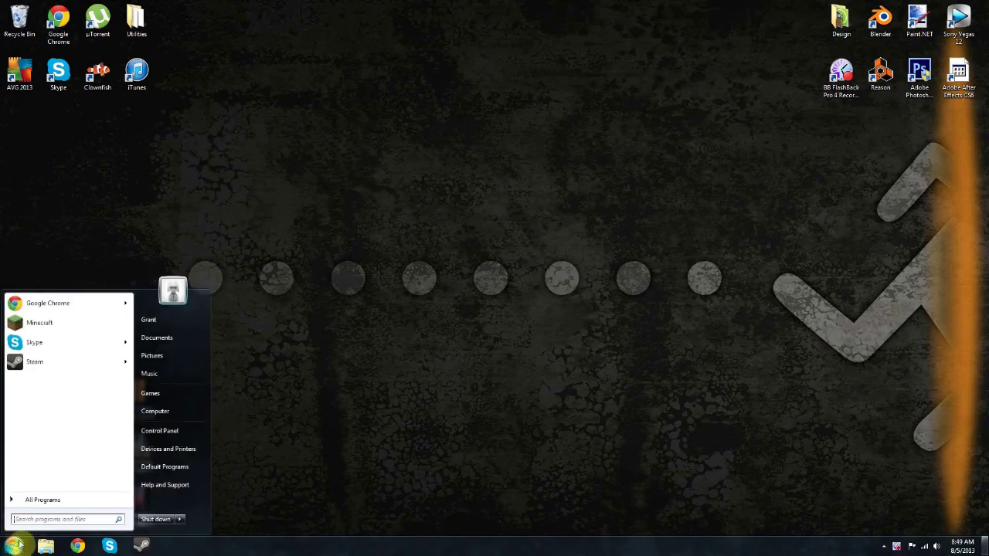
text(regedit)
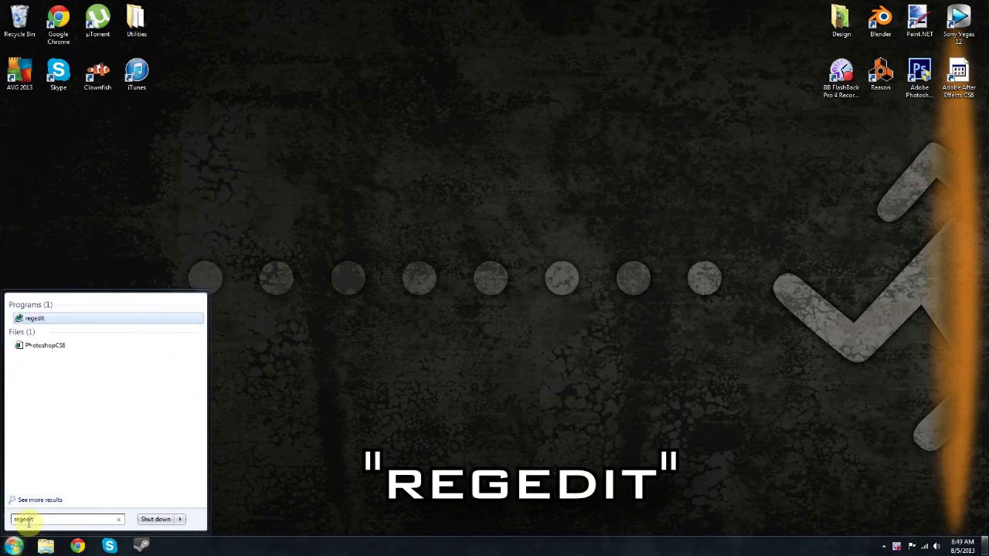
key(Return)
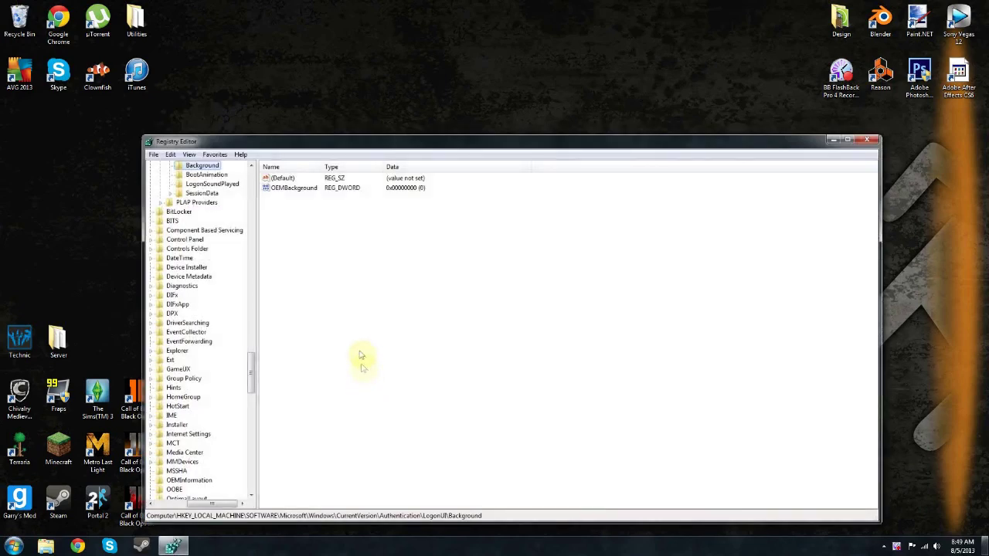
Collapse the Authentication and HKEY_LOCAL_MACHINE branches so Computer shows only the five hives
scroll(184, 282, up, 8)
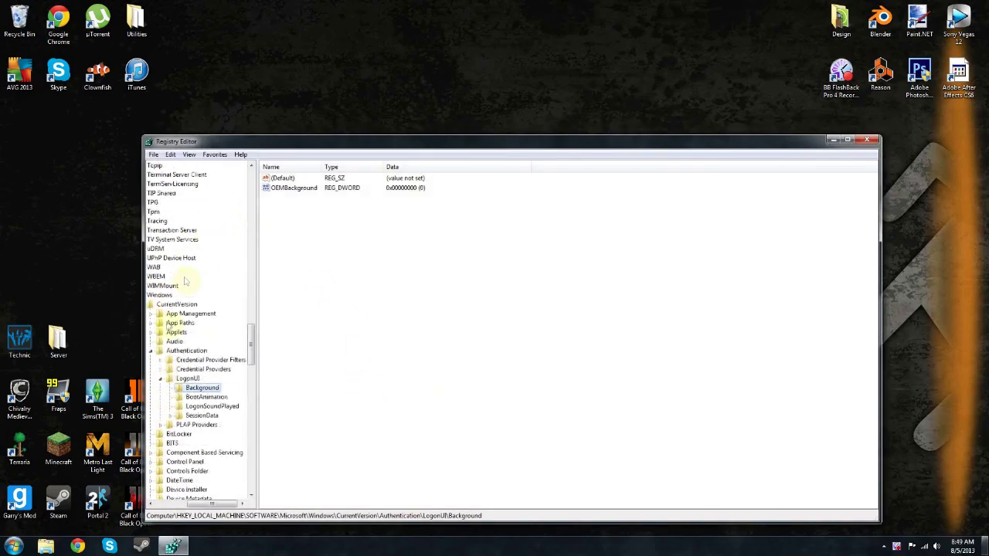
click(154, 353)
scroll(185, 340, up, 20)
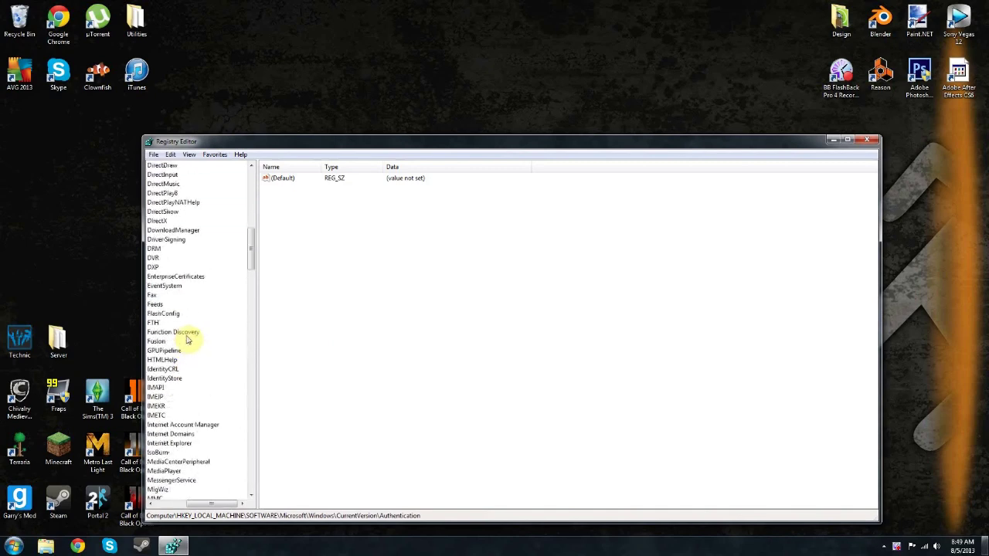
scroll(186, 340, up, 20)
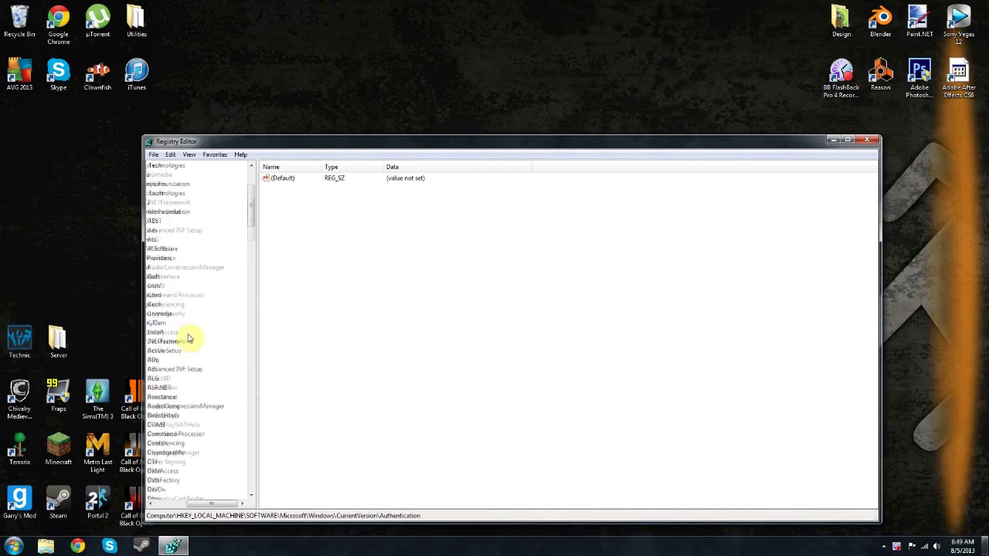
click(186, 500)
click(162, 193)
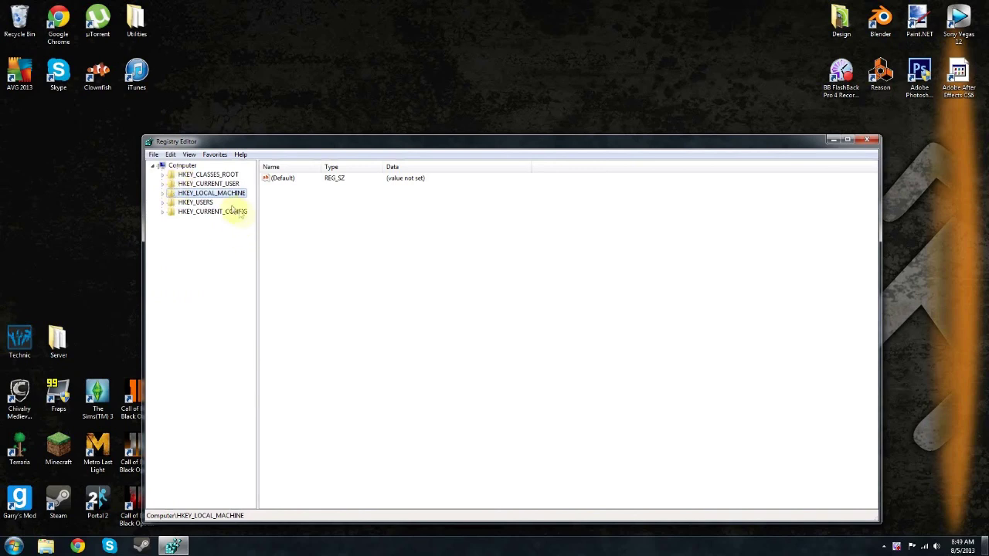
click(183, 166)
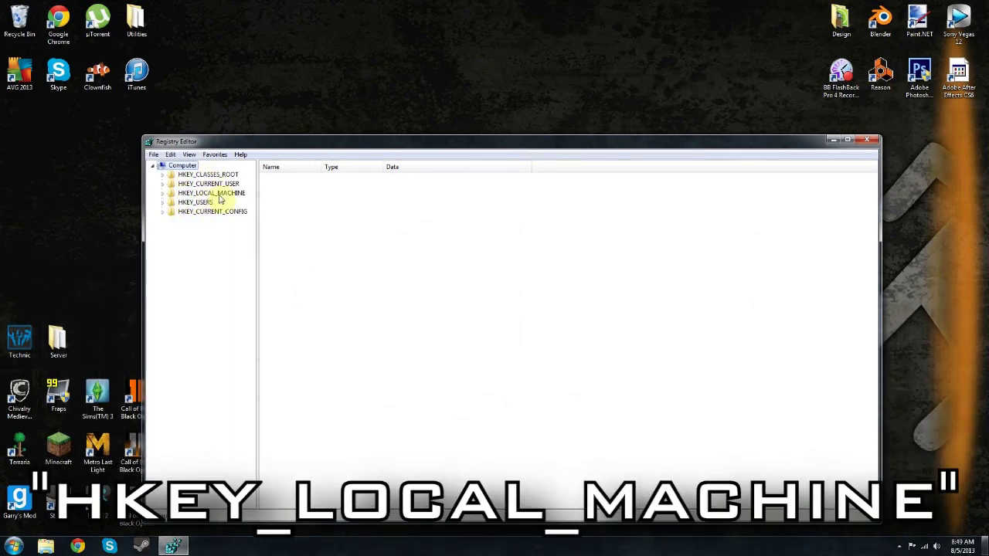
Search HKEY_LOCAL_MACHINE for the OEMBackground value and select it
right_click(203, 194)
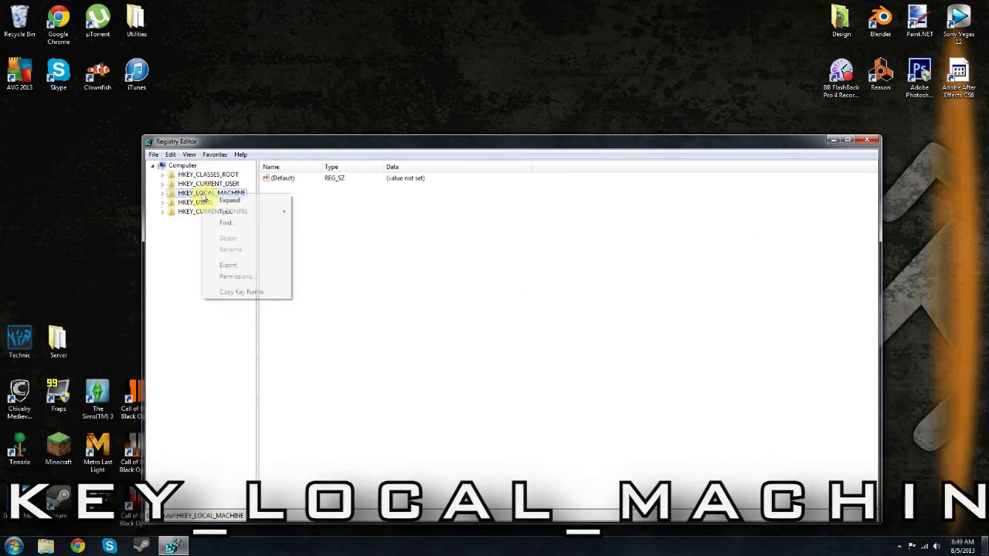
click(232, 223)
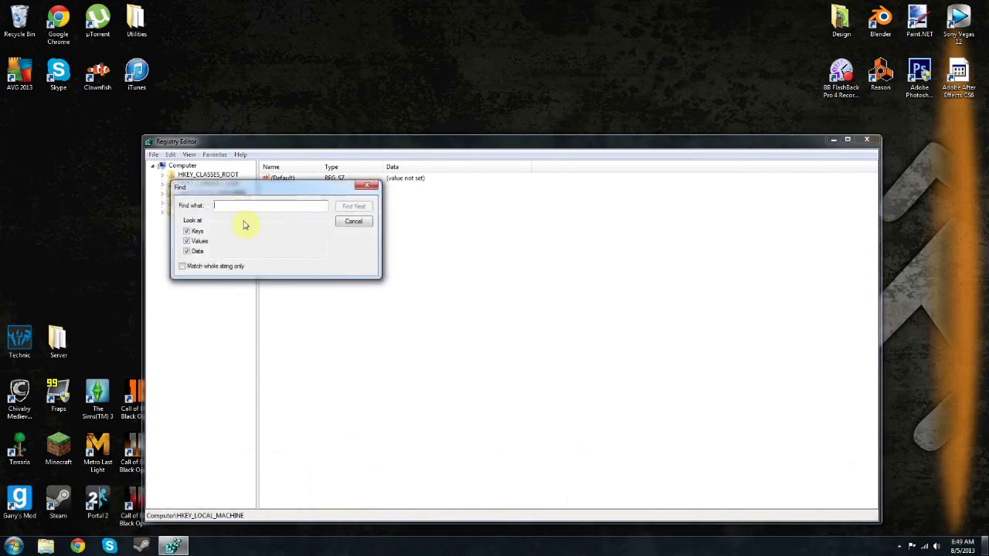
text(OEM)
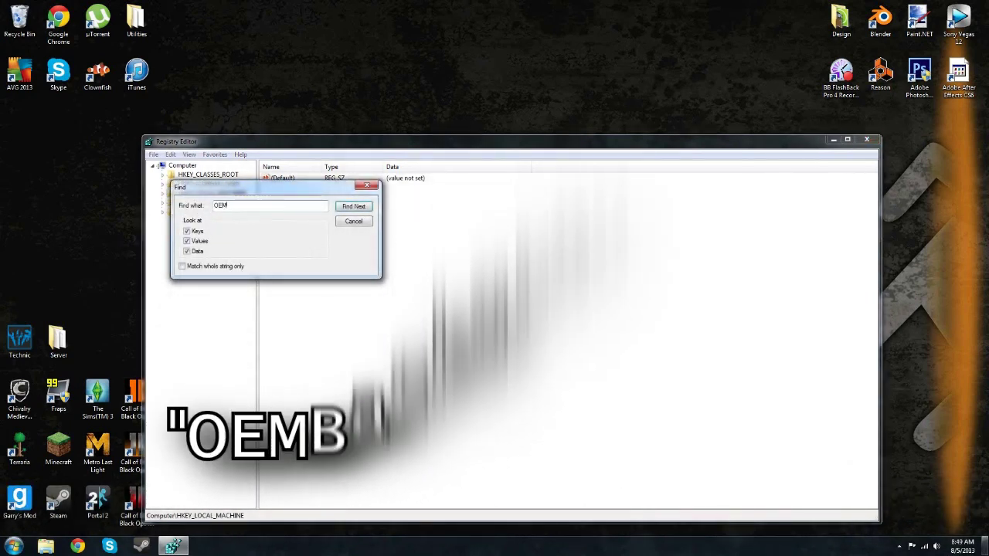
text(Backgrou)
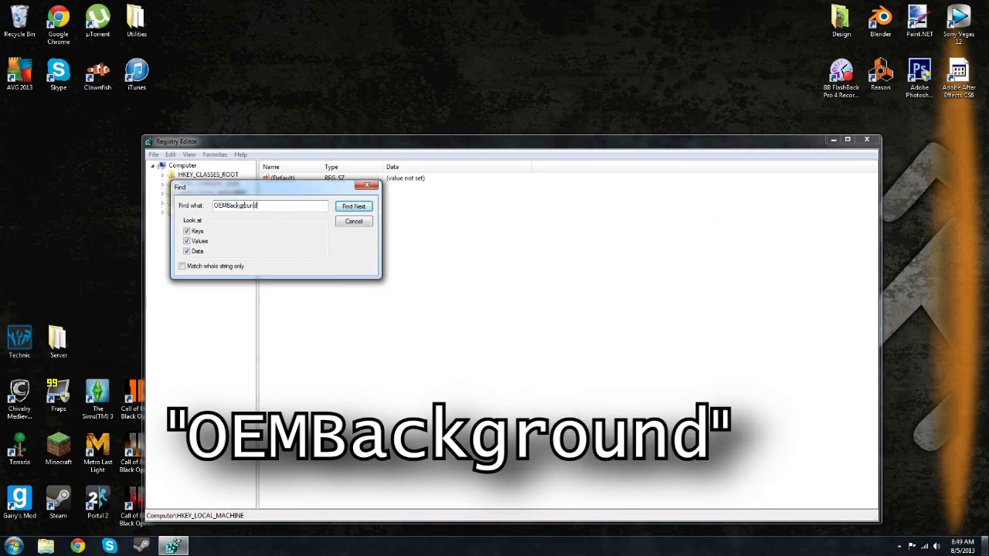
text(nd)
key(Return)
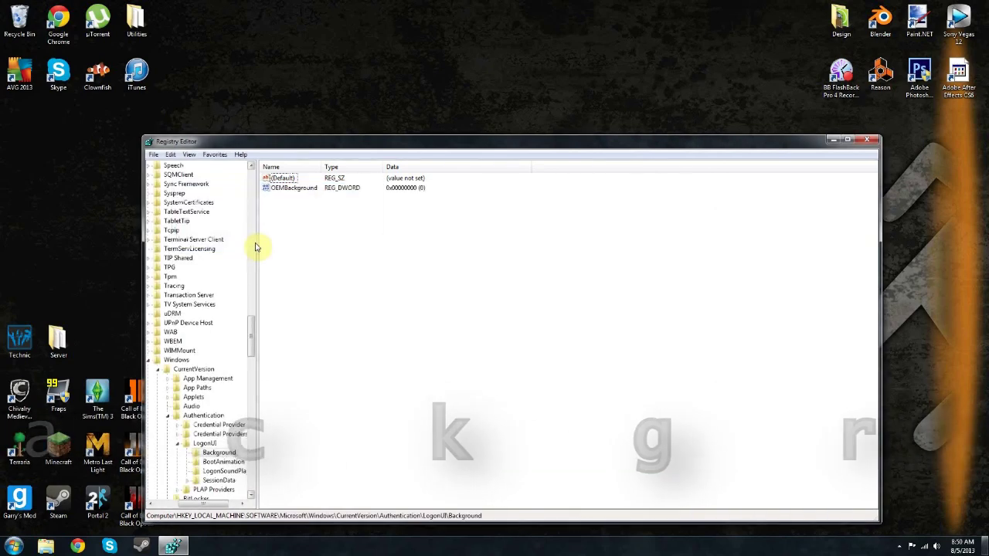
click(276, 189)
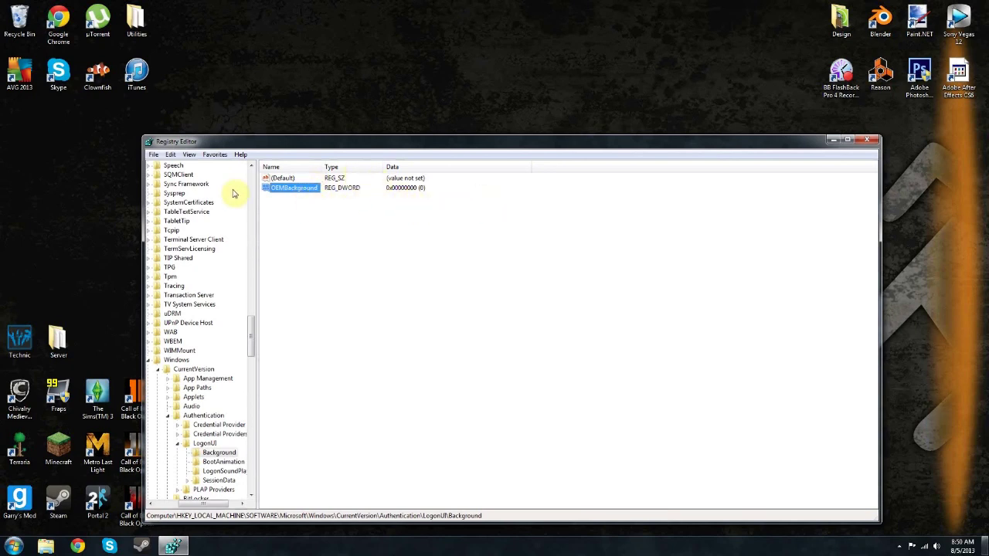
Set OEMBackground's value data to 1 and close Registry Editor
double_click(283, 191)
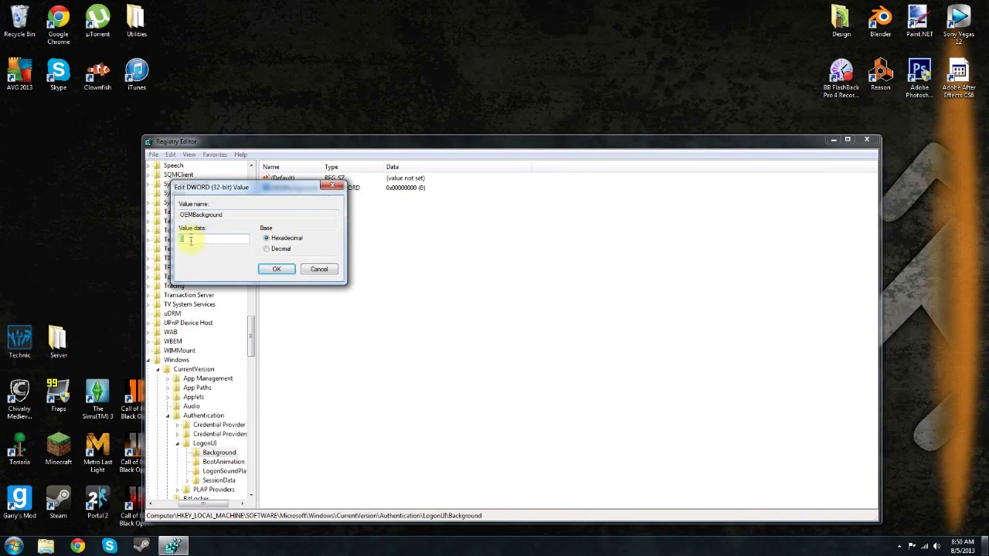
click(280, 272)
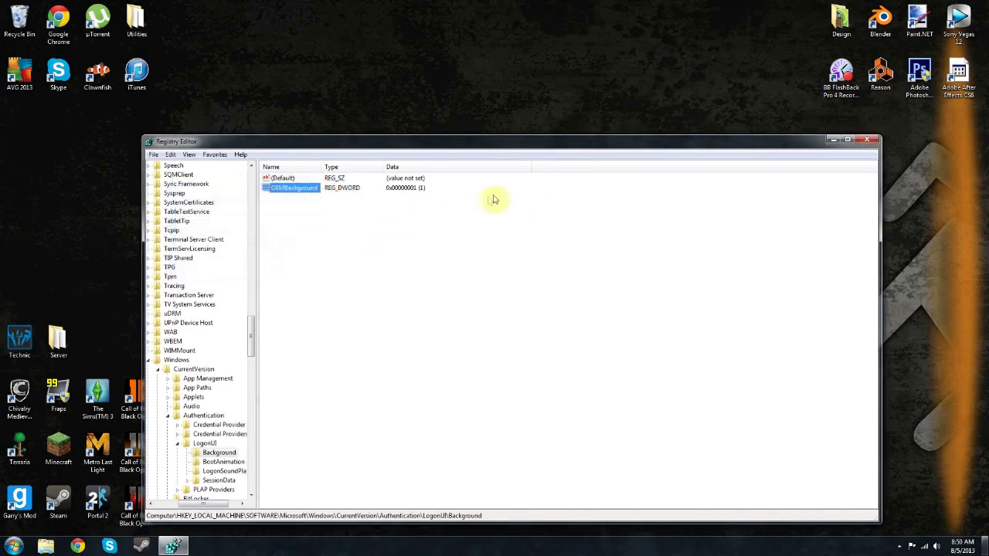
click(871, 142)
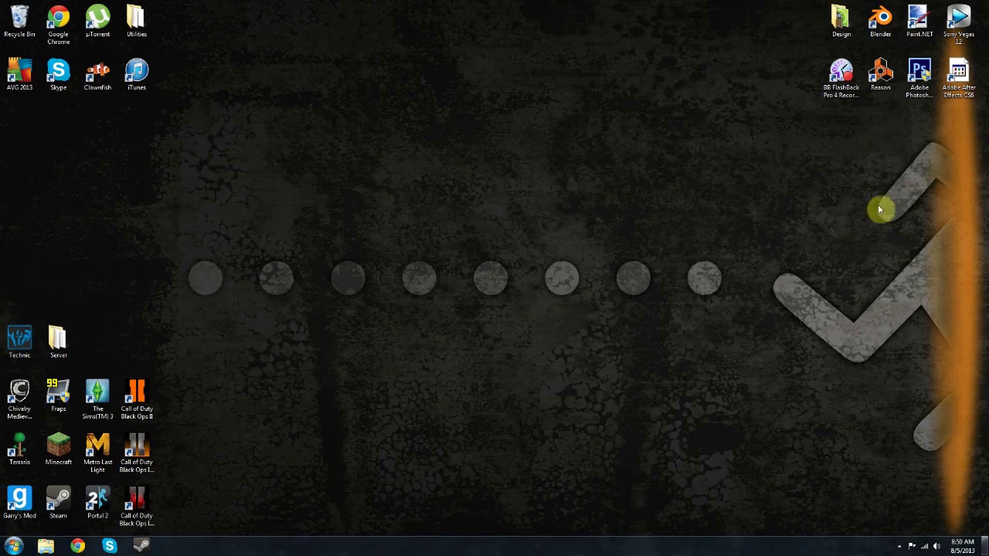
Open the %windir%\system32\oobe folder through a Start menu search
click(14, 546)
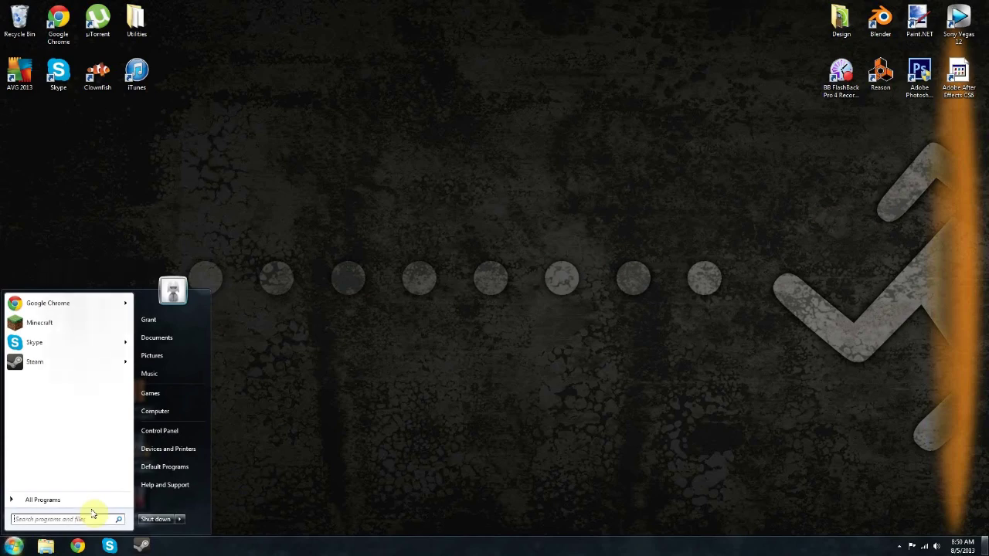
text(Swind)
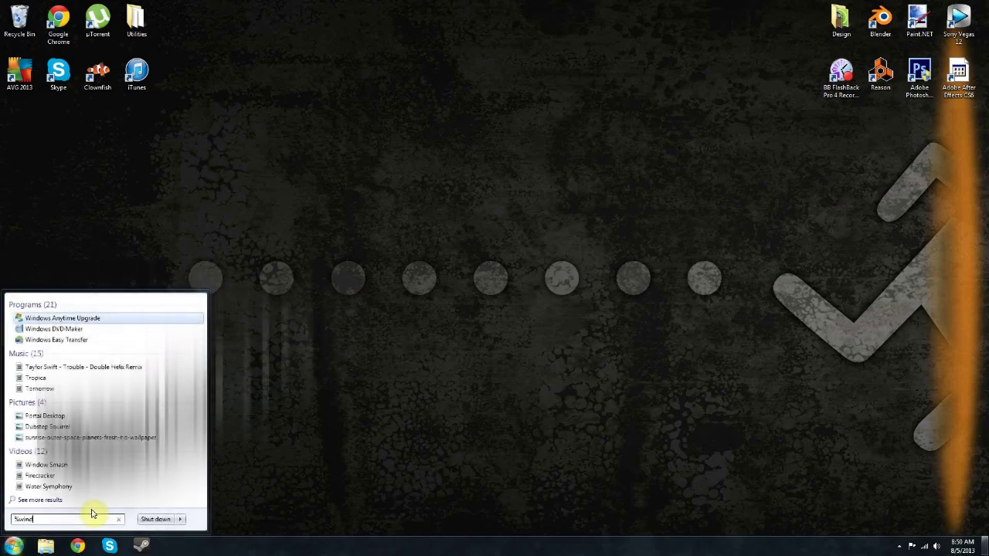
text(ir)
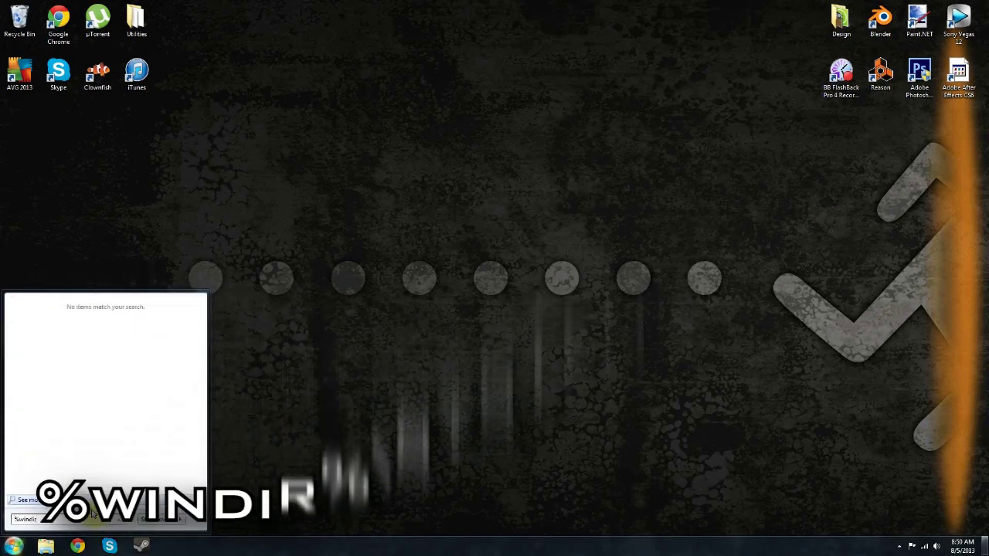
text(%\system)
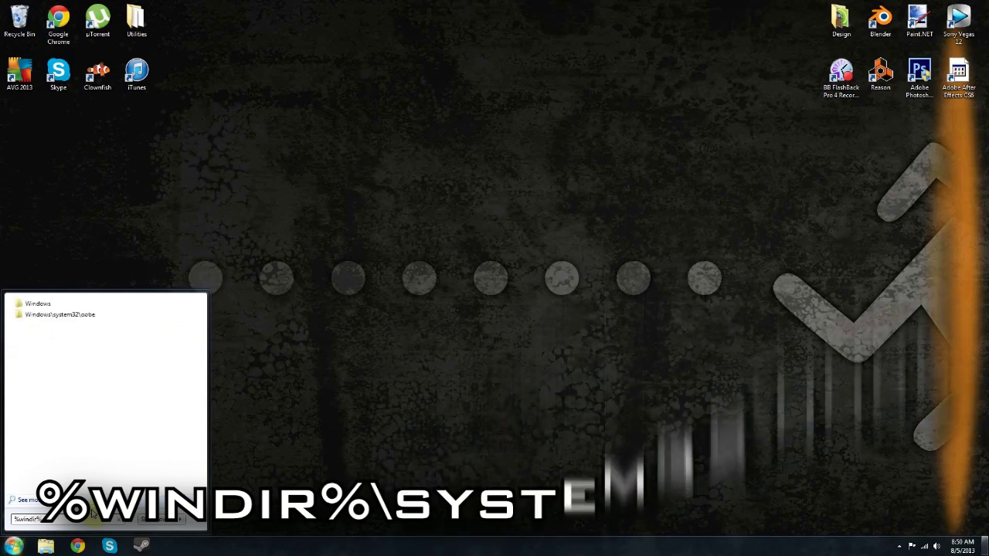
text(32\oobe)
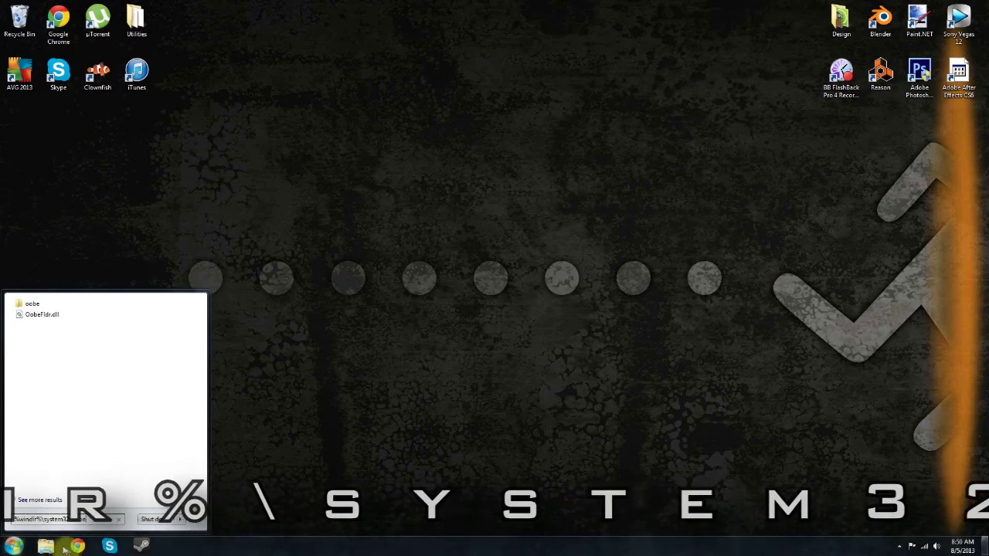
click(183, 519)
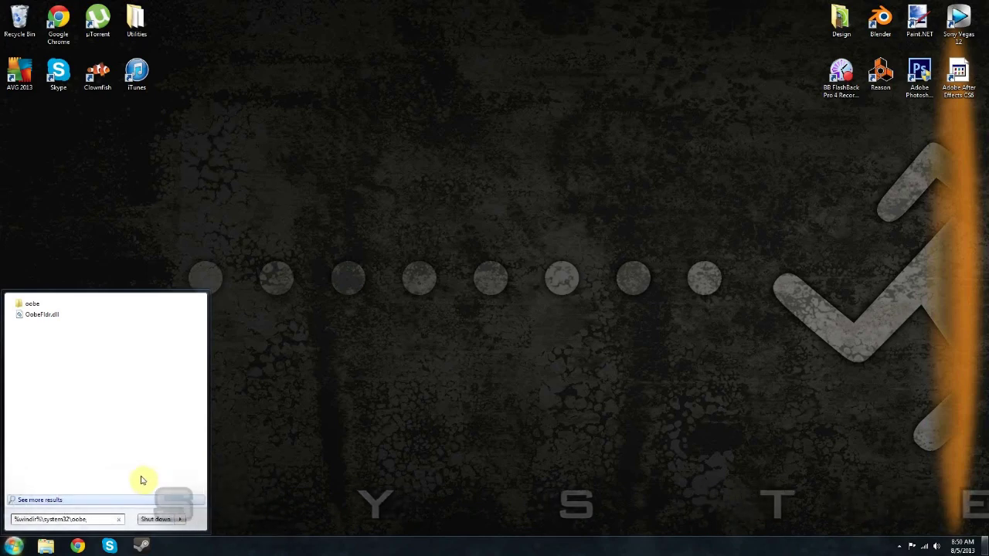
click(97, 520)
key(Escape)
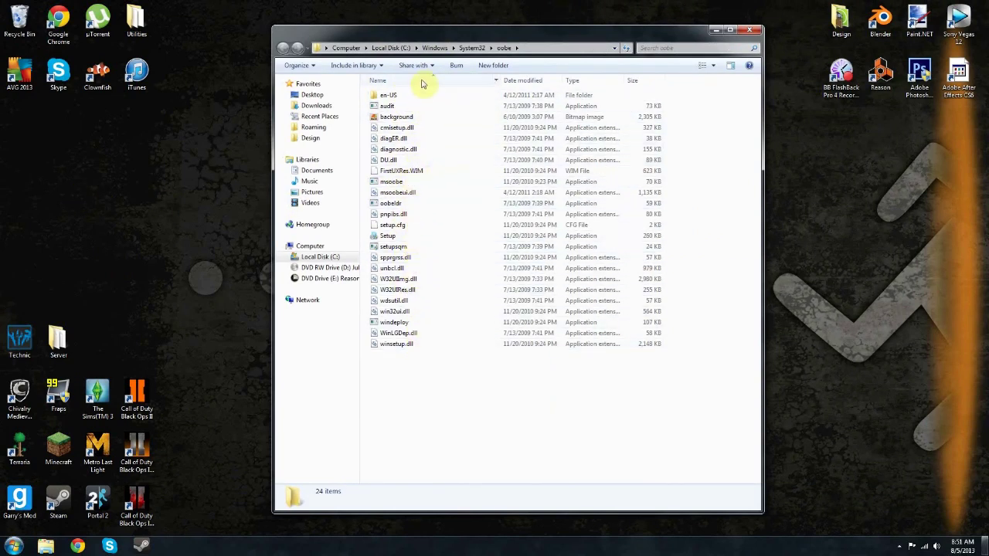
Create a new folder named info inside oobe and open it
right_click(391, 395)
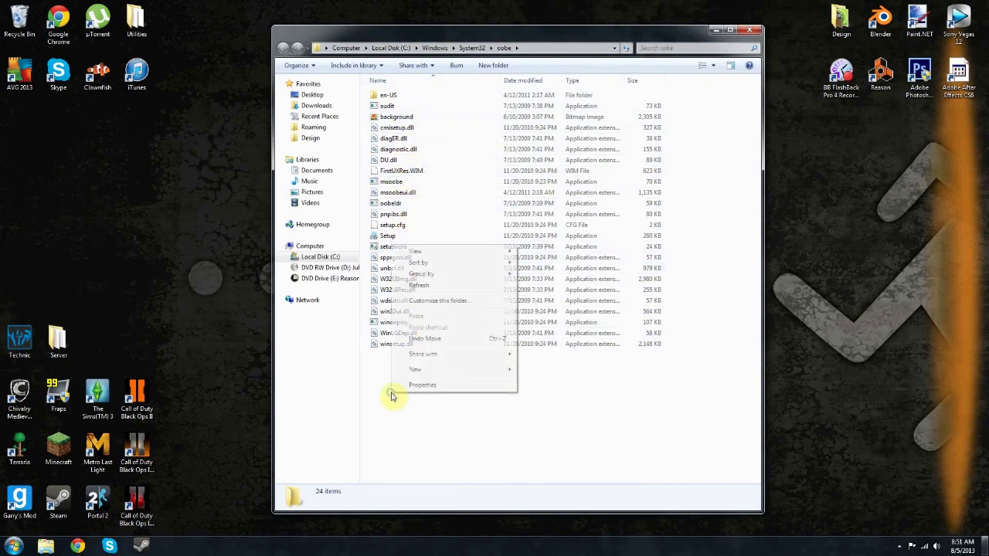
mouse_move(417, 369)
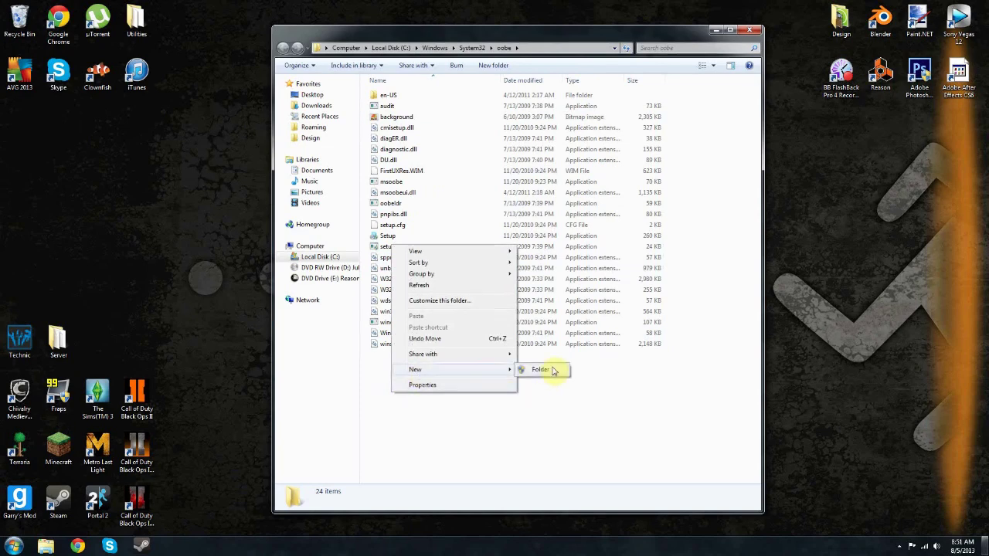
click(541, 369)
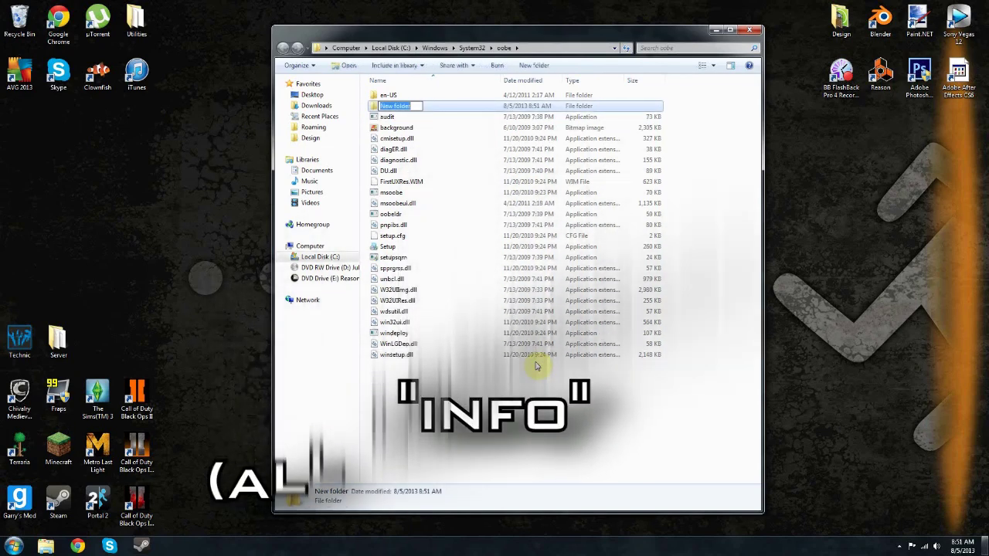
text(info)
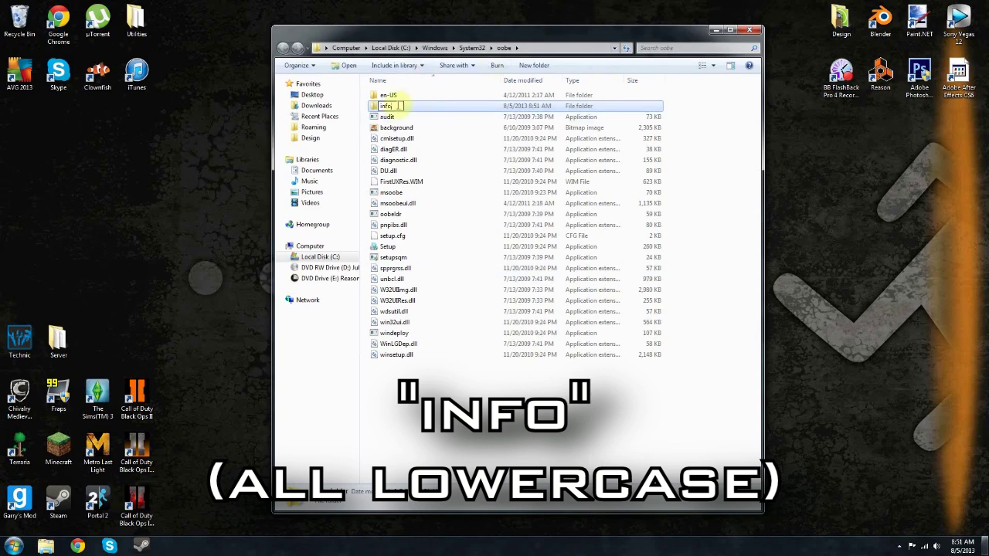
key(Return)
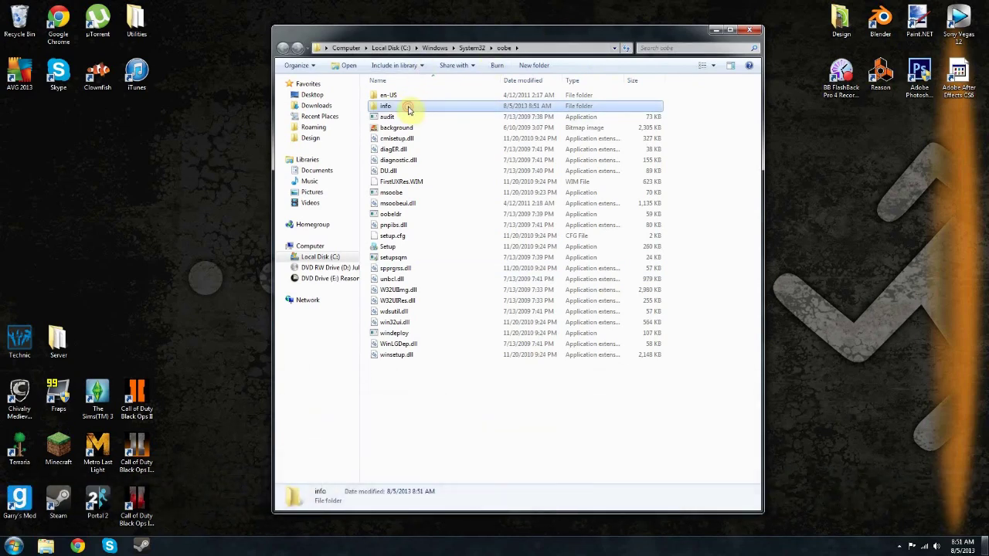
double_click(408, 108)
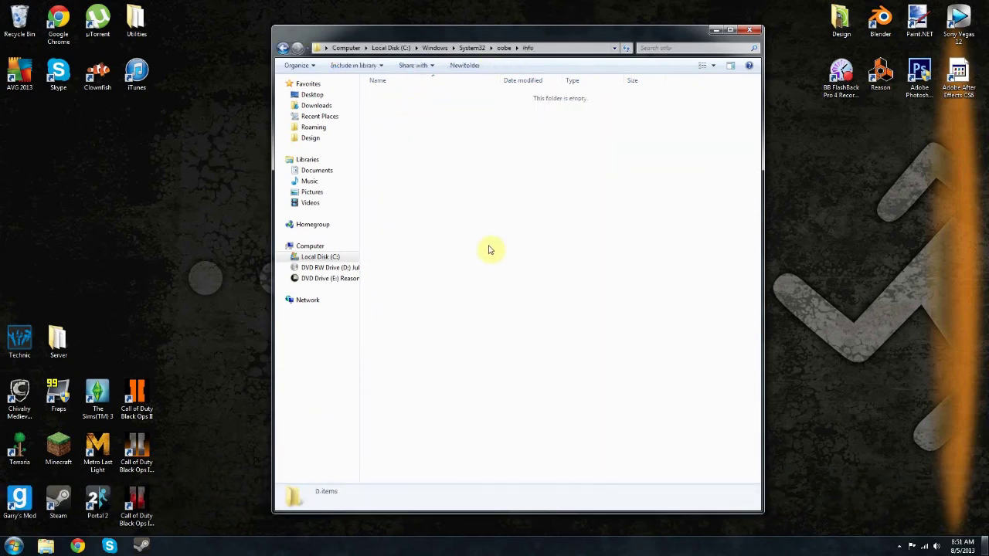
right_click(490, 250)
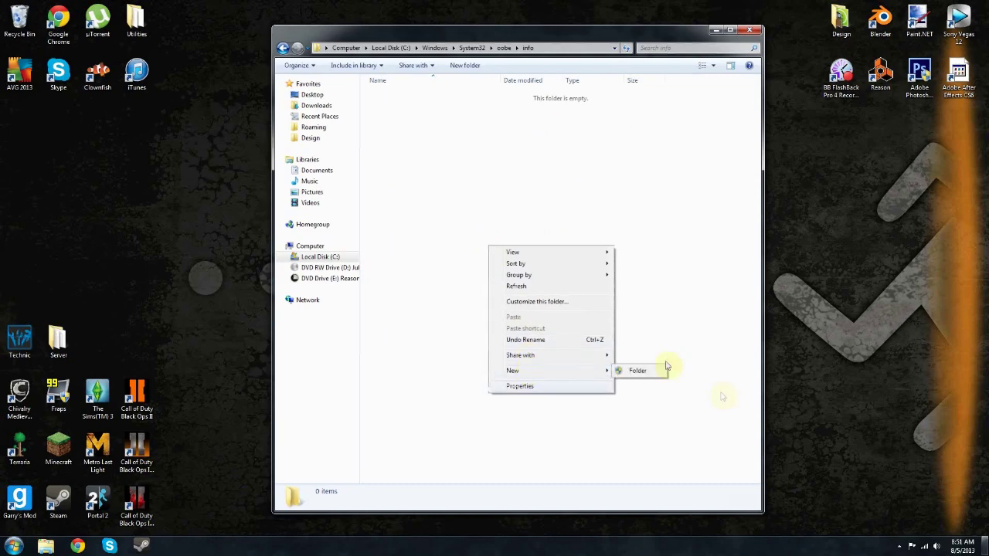
Create a folder named backgrounds inside oobe\info and open it
click(630, 371)
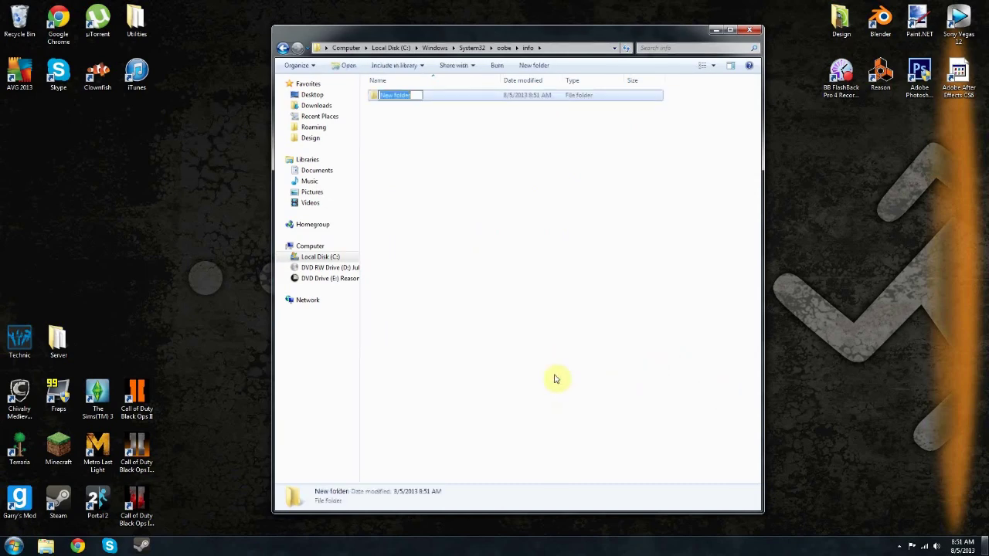
text(backg)
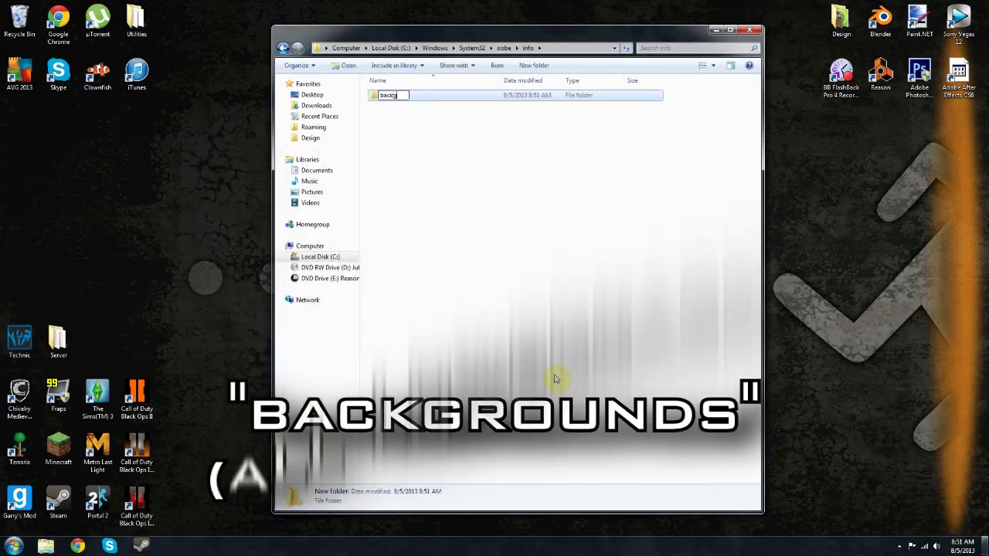
text(roun)
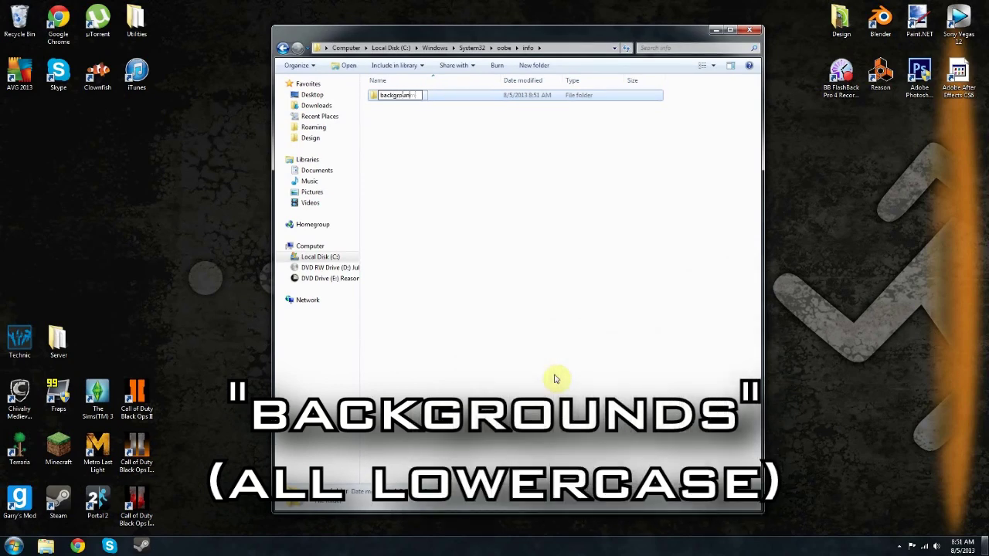
text(ds)
key(Escape)
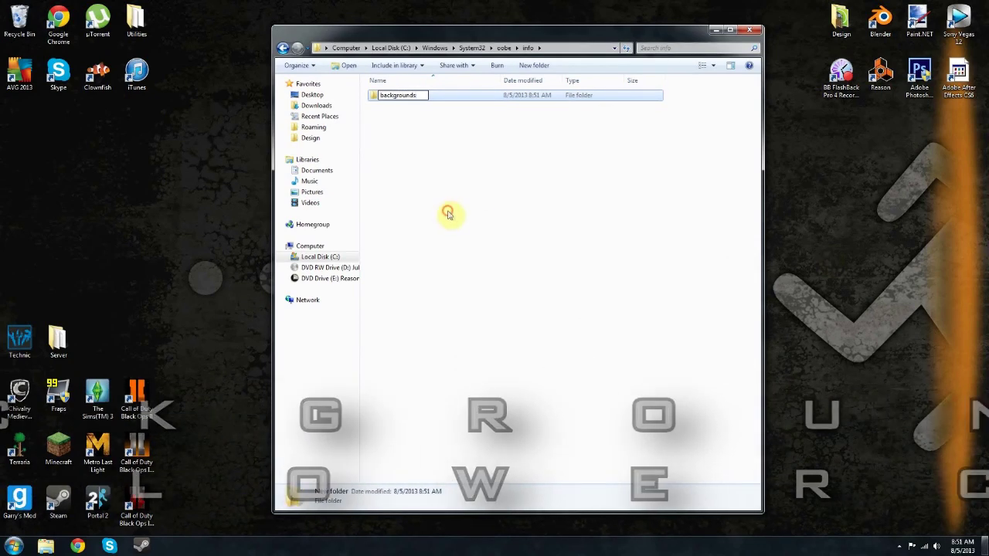
click(447, 210)
double_click(394, 96)
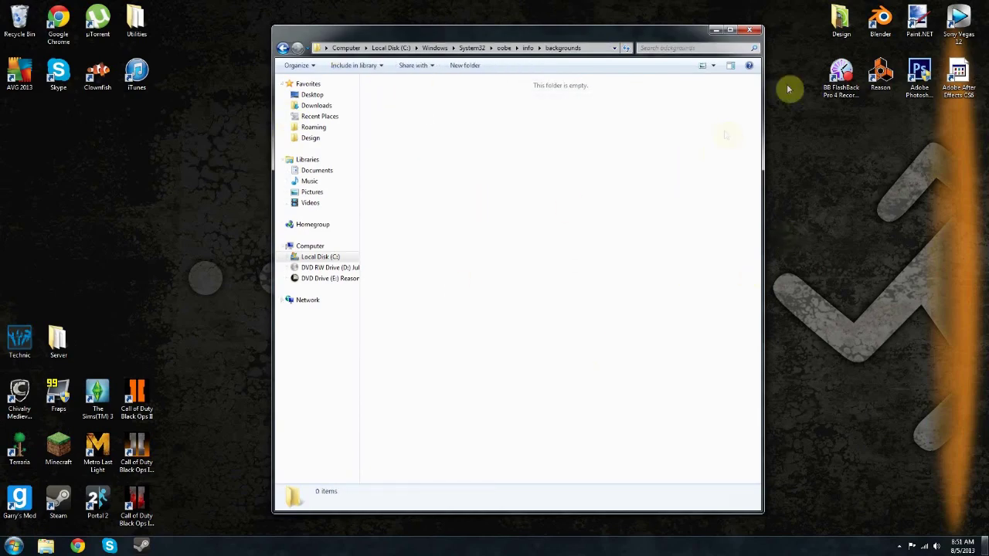
Move the 1920 x 1080 space image backgroundDefault from the Design folder into backgrounds
double_click(840, 24)
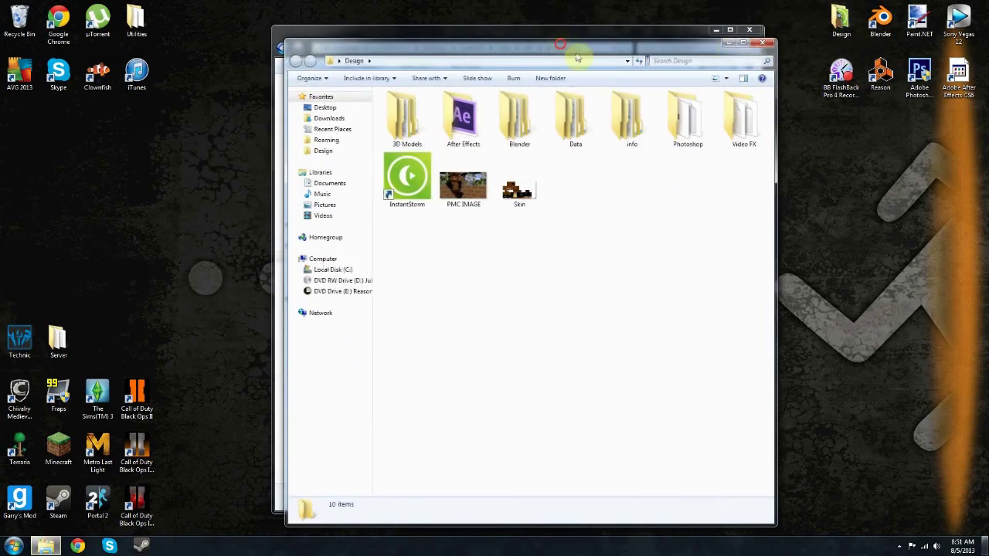
key(alt+F4)
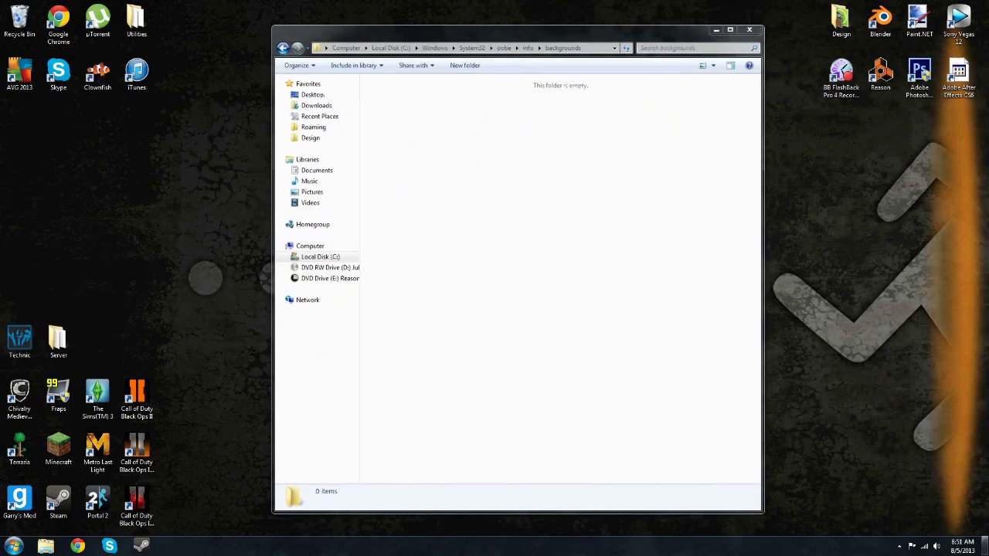
drag(988, 131, 538, 164)
click(483, 315)
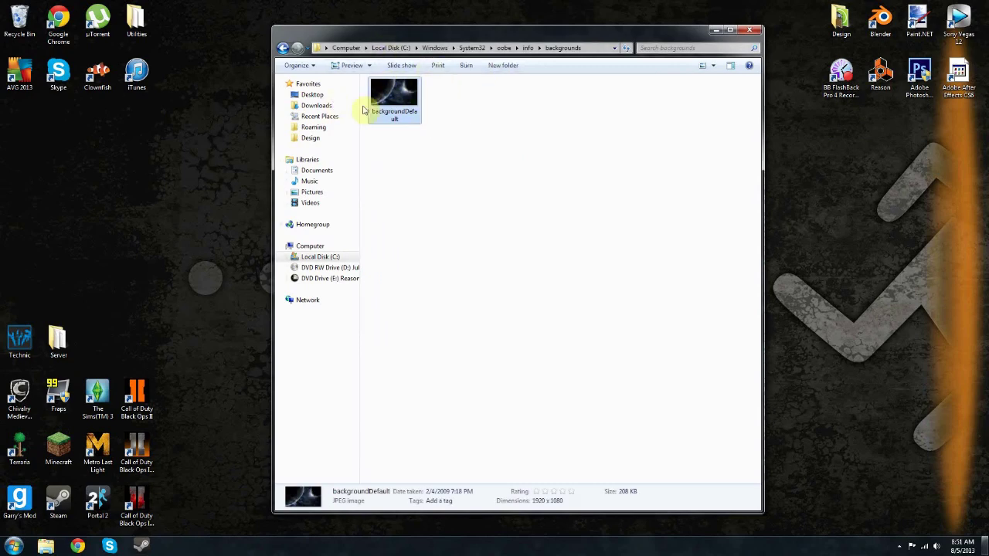
right_click(411, 105)
click(461, 335)
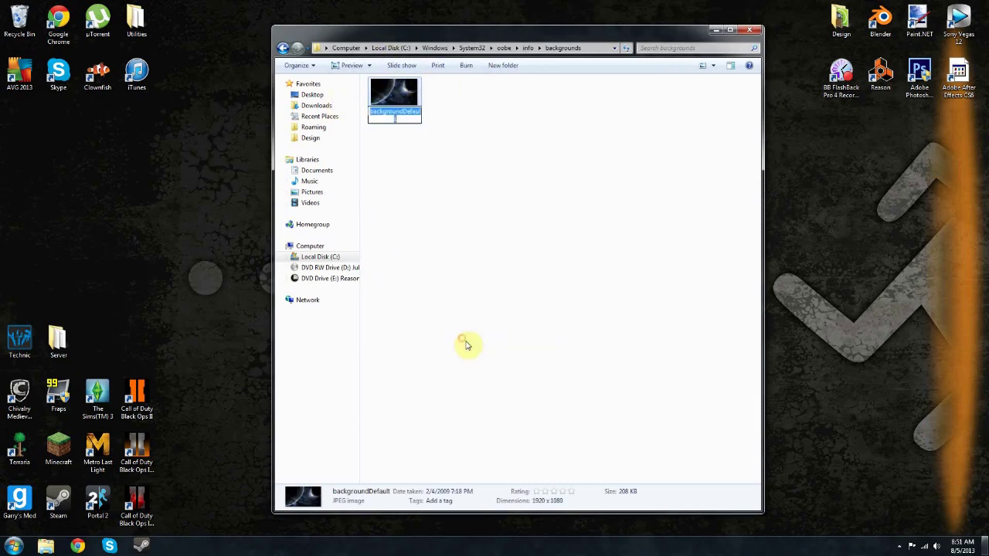
text(refdabdslf)
key(Return)
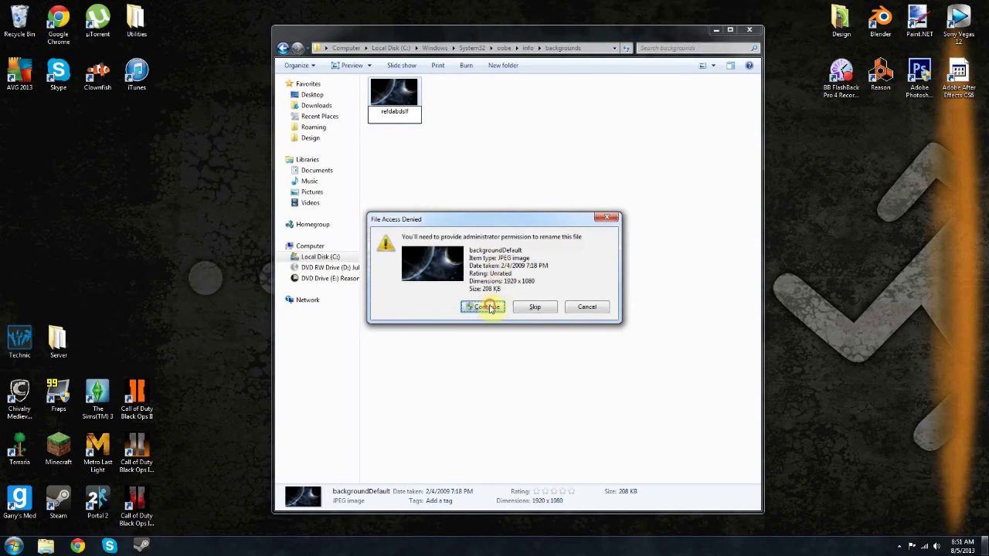
click(487, 308)
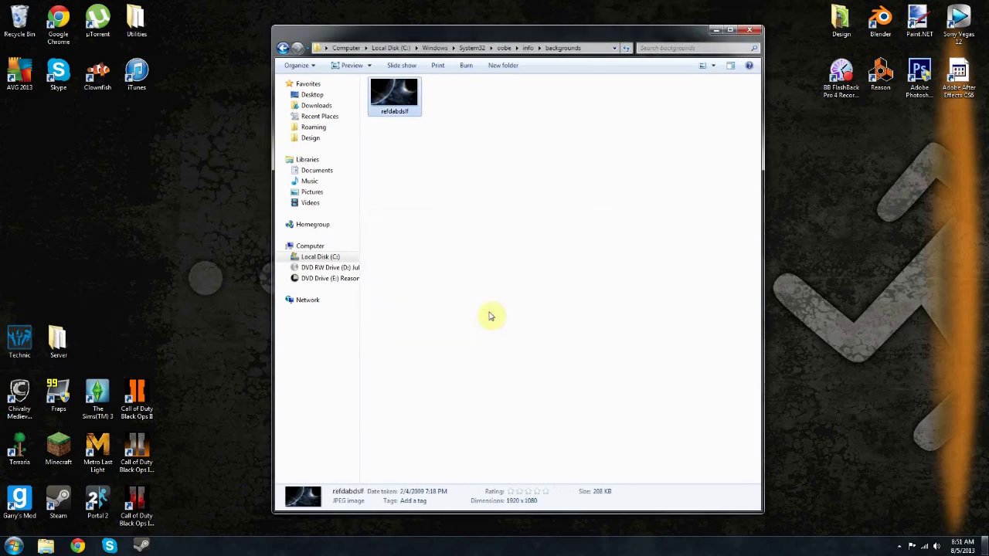
right_click(404, 107)
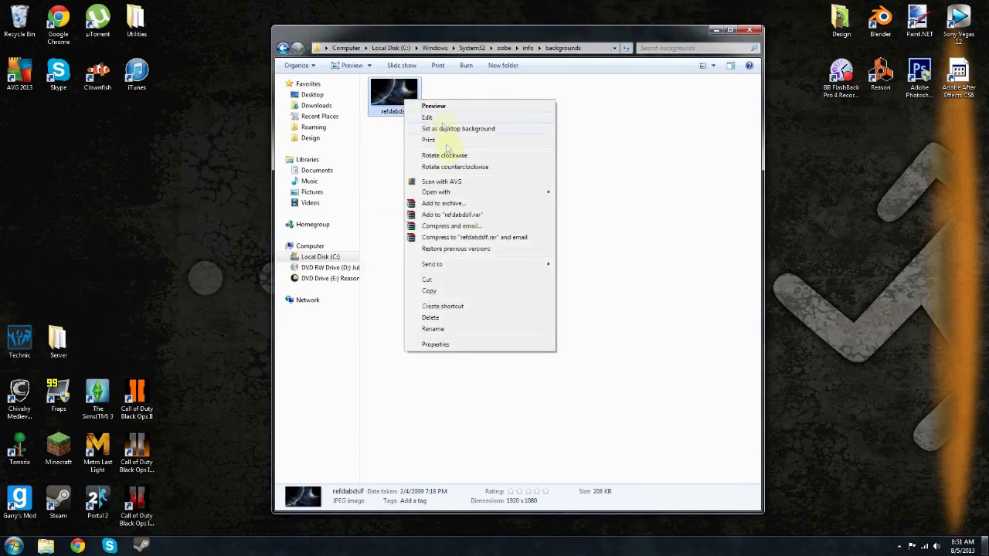
click(443, 331)
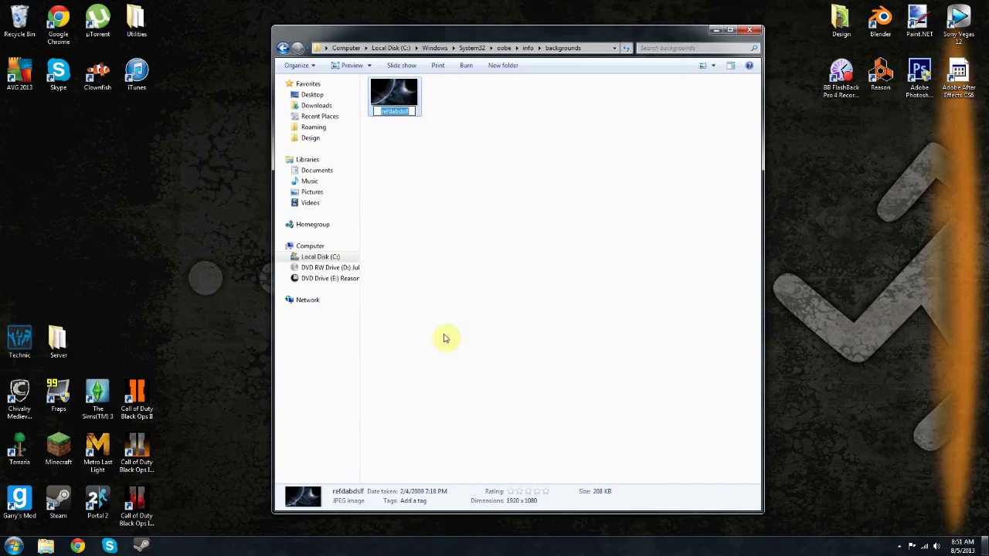
text(bac)
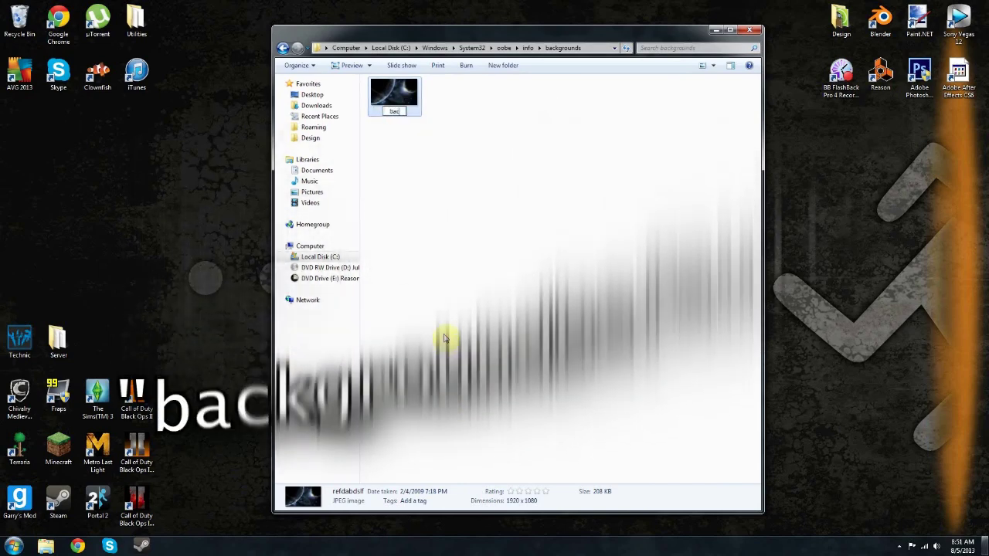
text(kgroundD)
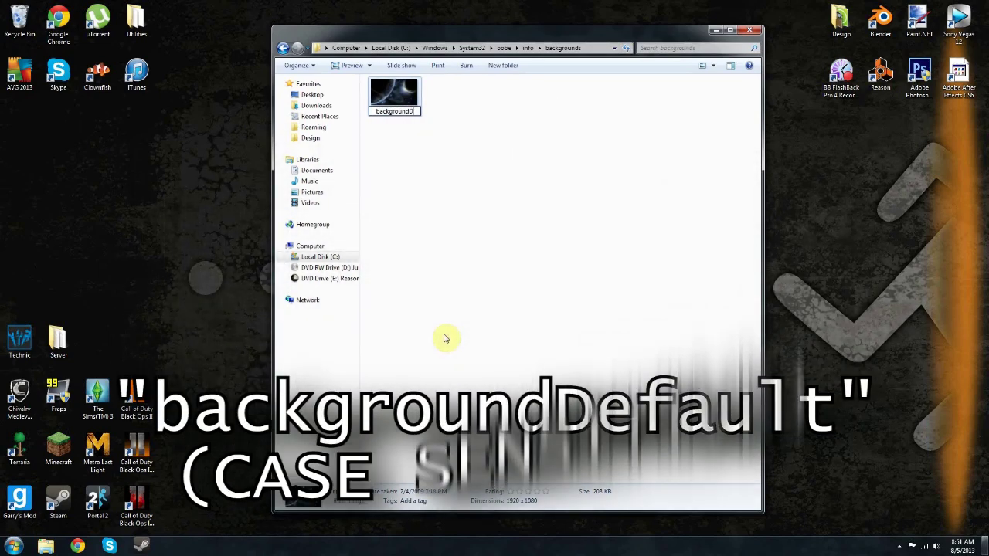
text(efault)
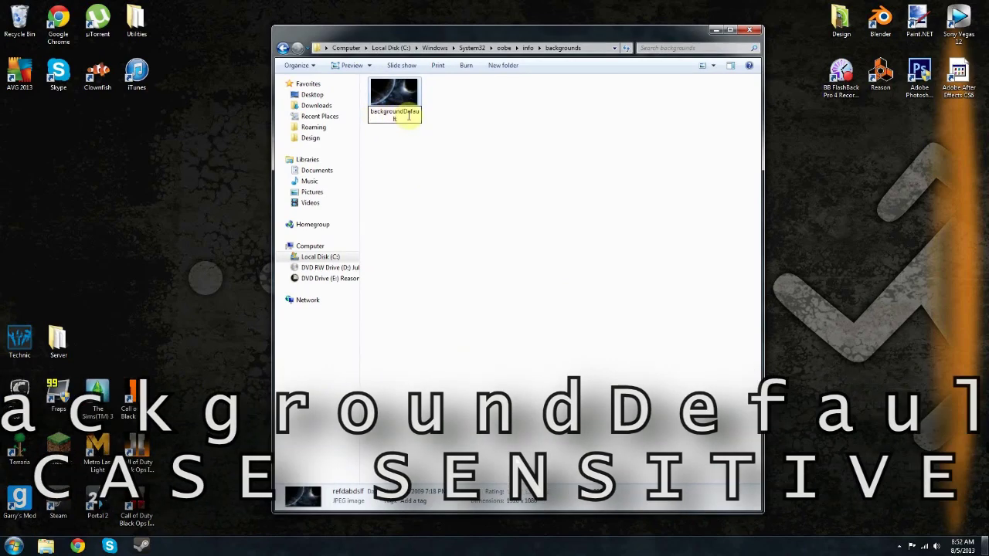
click(479, 224)
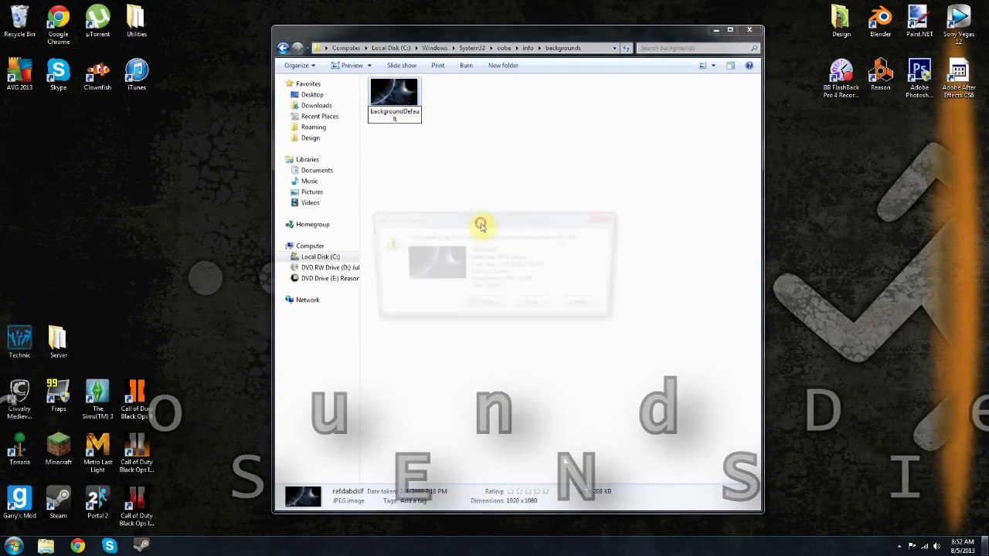
click(498, 308)
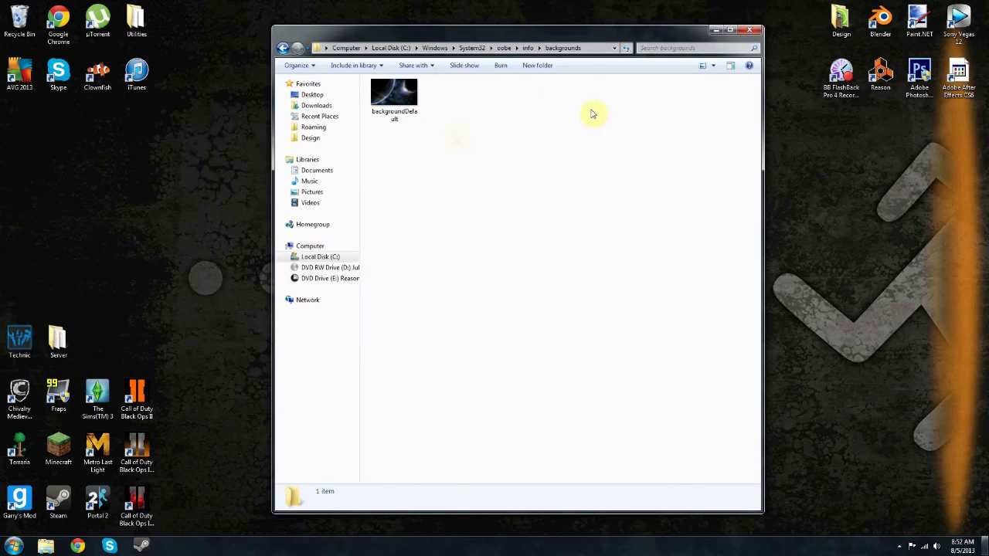
click(532, 196)
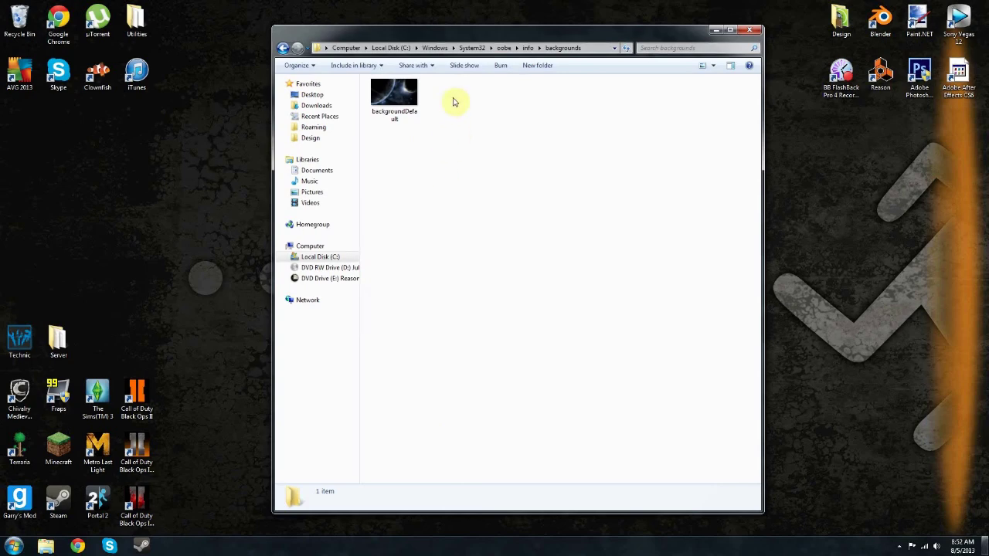
click(382, 87)
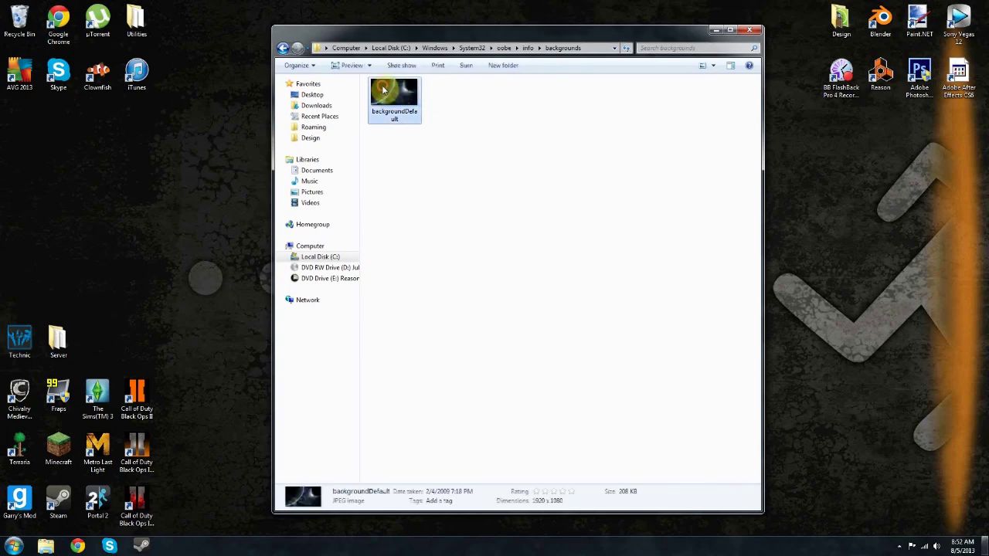
click(447, 131)
click(394, 92)
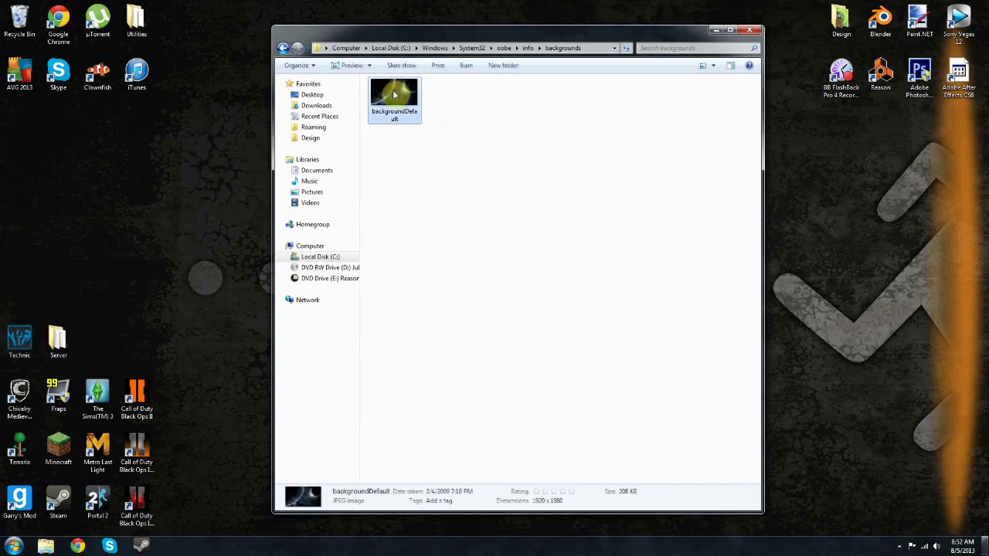
double_click(394, 96)
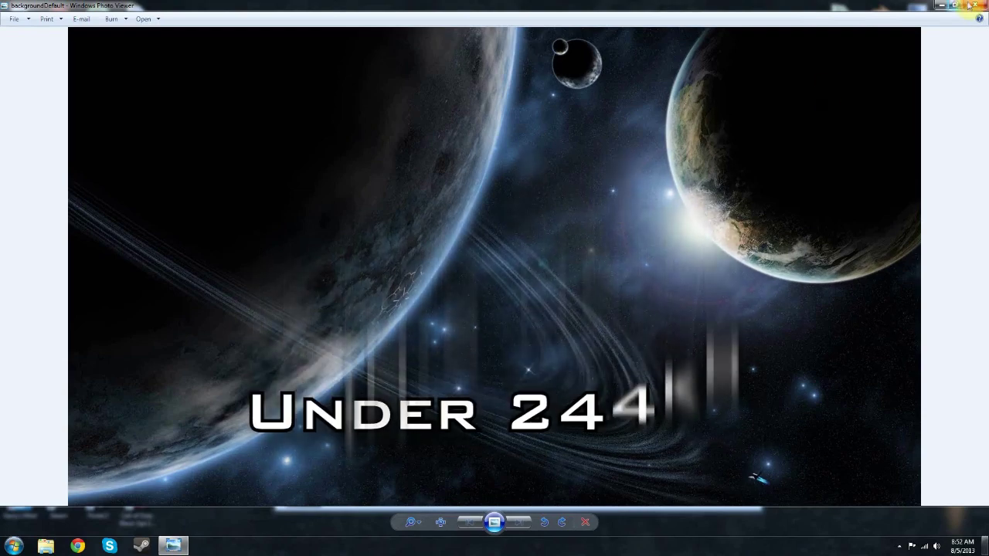
key(alt+F4)
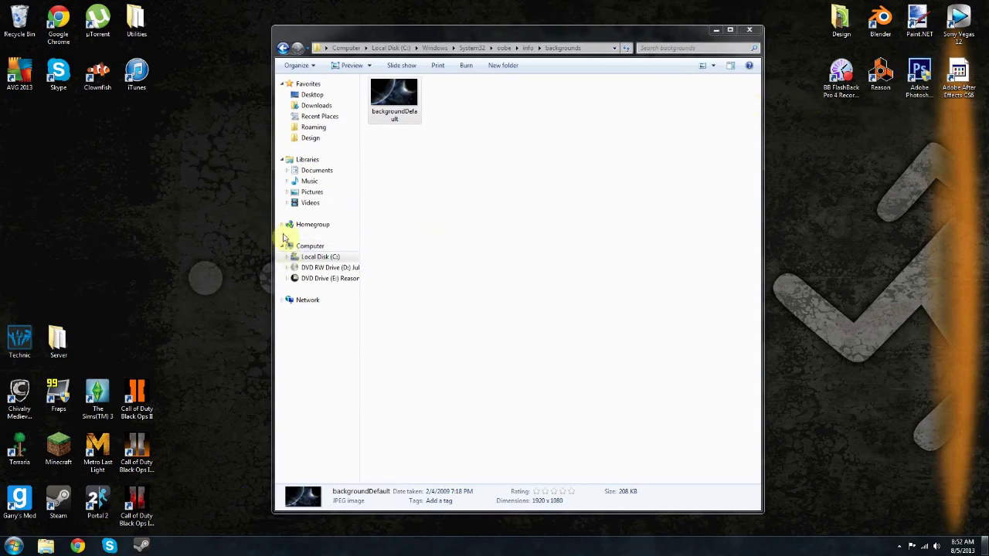
right_click(410, 93)
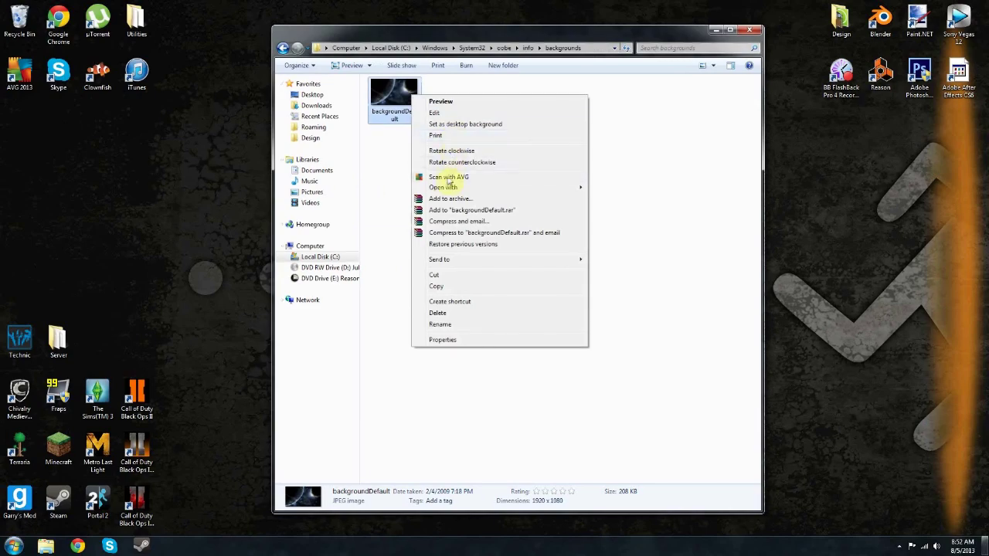
mouse_move(450, 189)
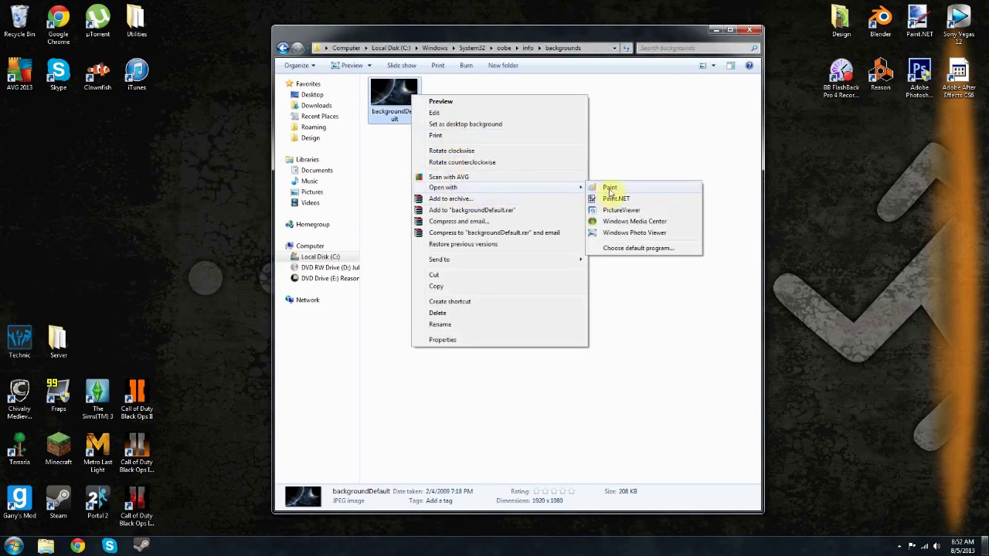
click(609, 190)
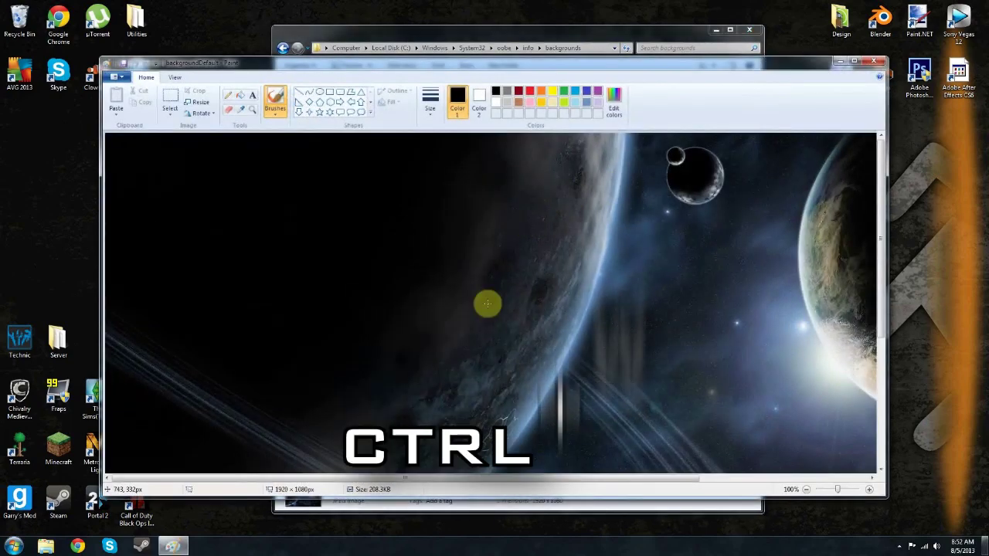
key(ctrl+w)
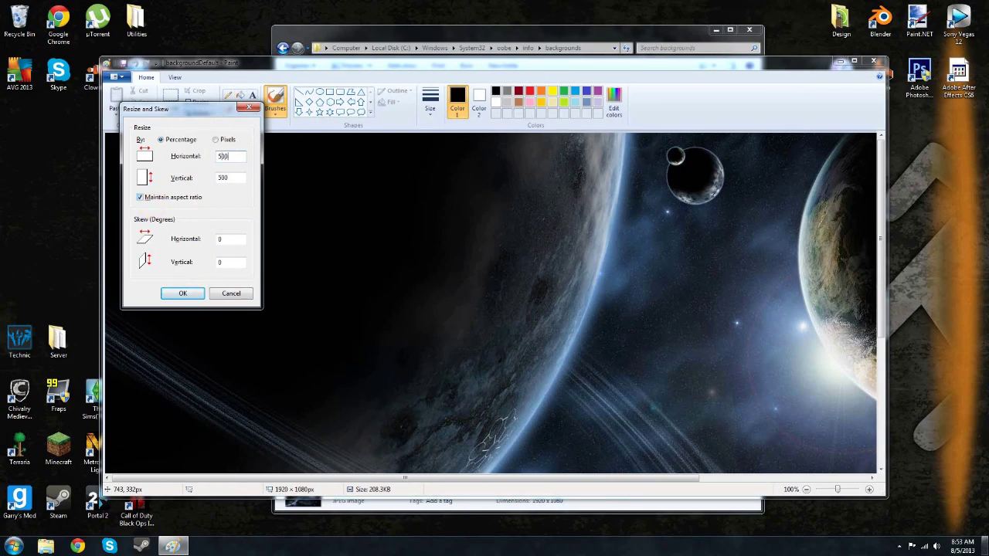
click(183, 295)
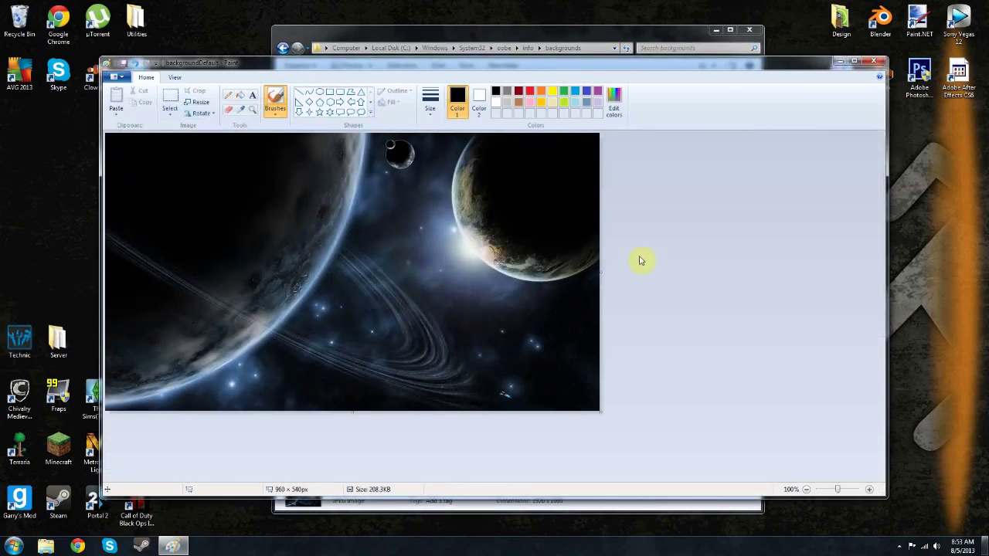
click(873, 61)
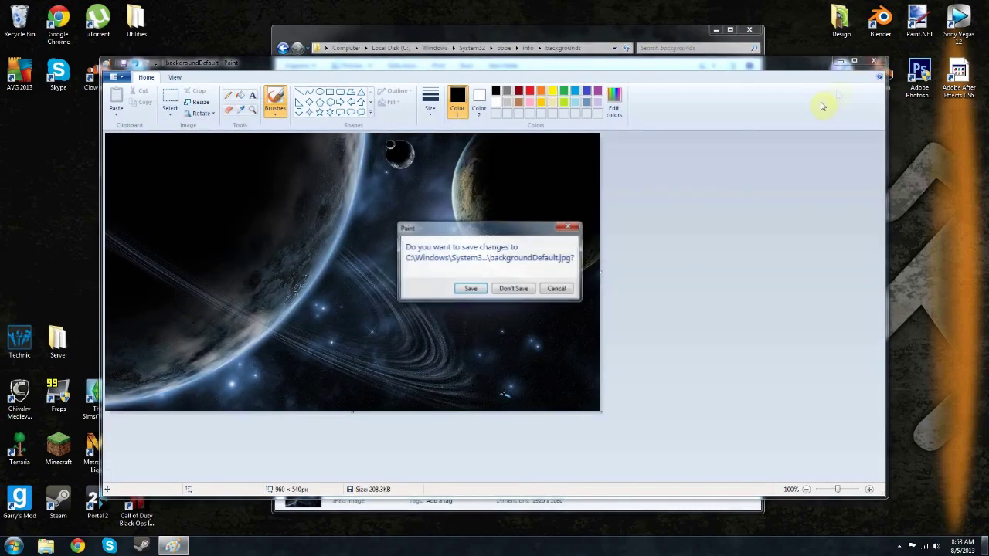
click(516, 289)
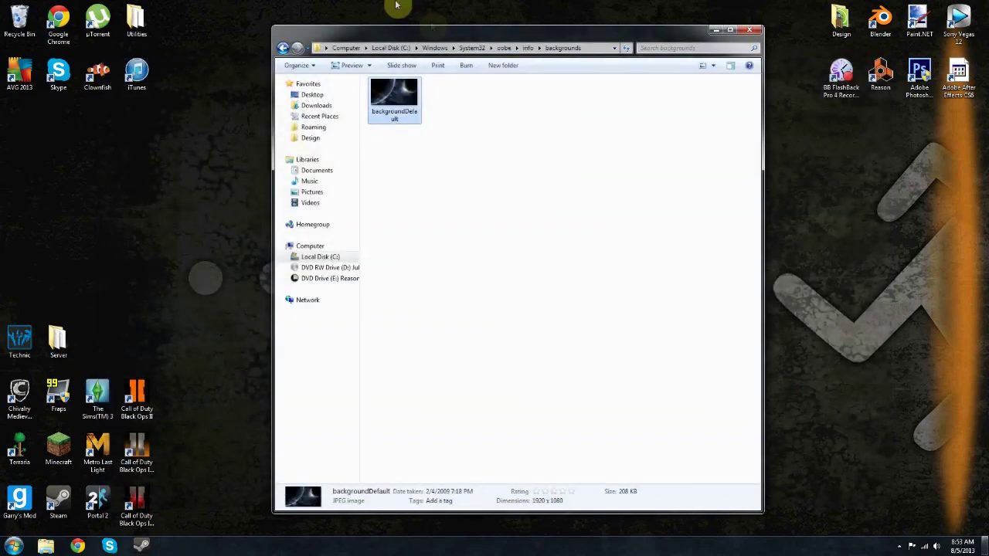
Lock the computer with Win+L to see the space-image logon background
key(super+l)
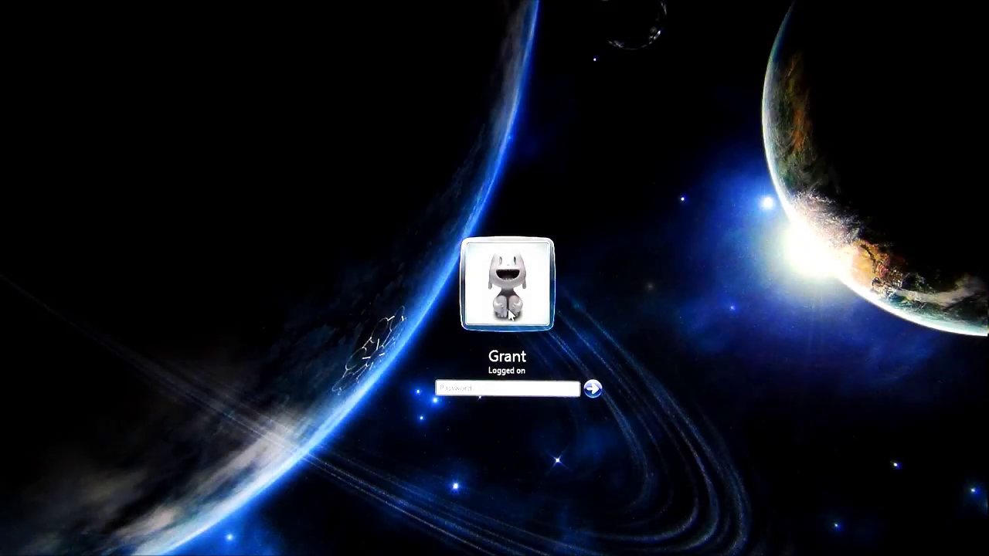